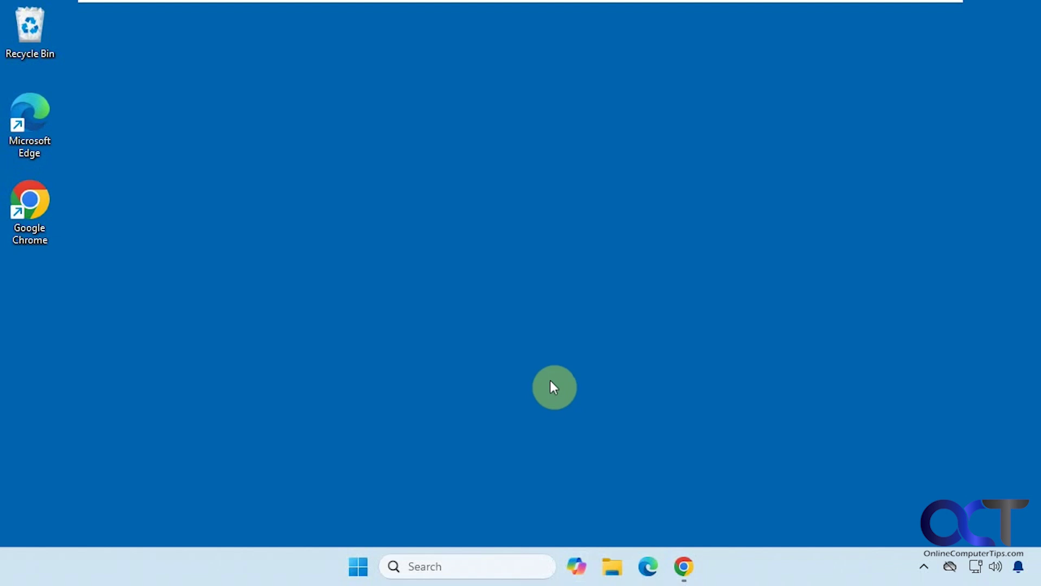
# Review OpenAI's For Desktop download options in Chrome, ending on the Microsoft Store ChatGPT listing.
pyautogui.click(684, 566)
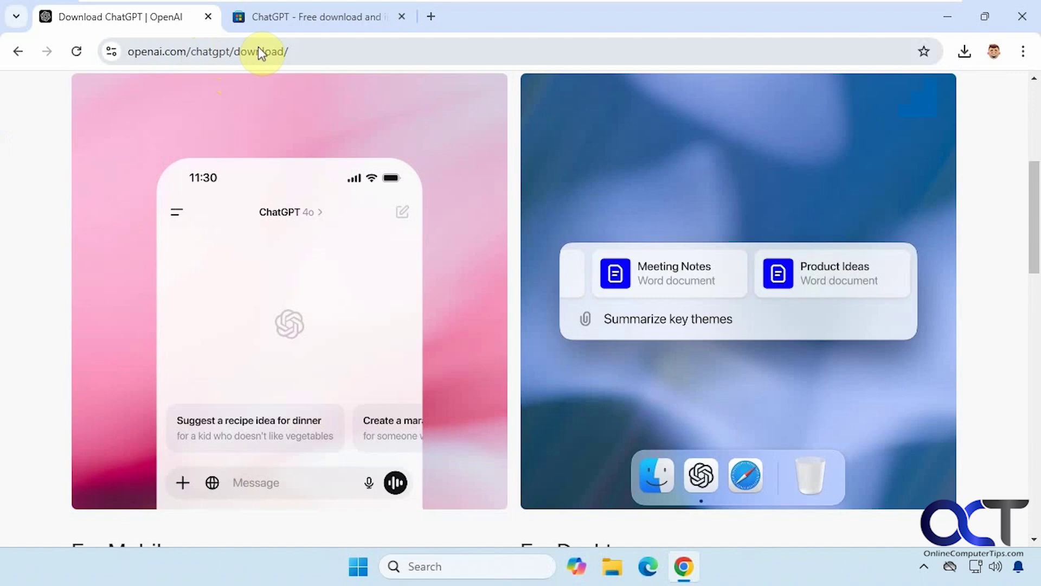
pyautogui.scroll(-5, 402, 295)
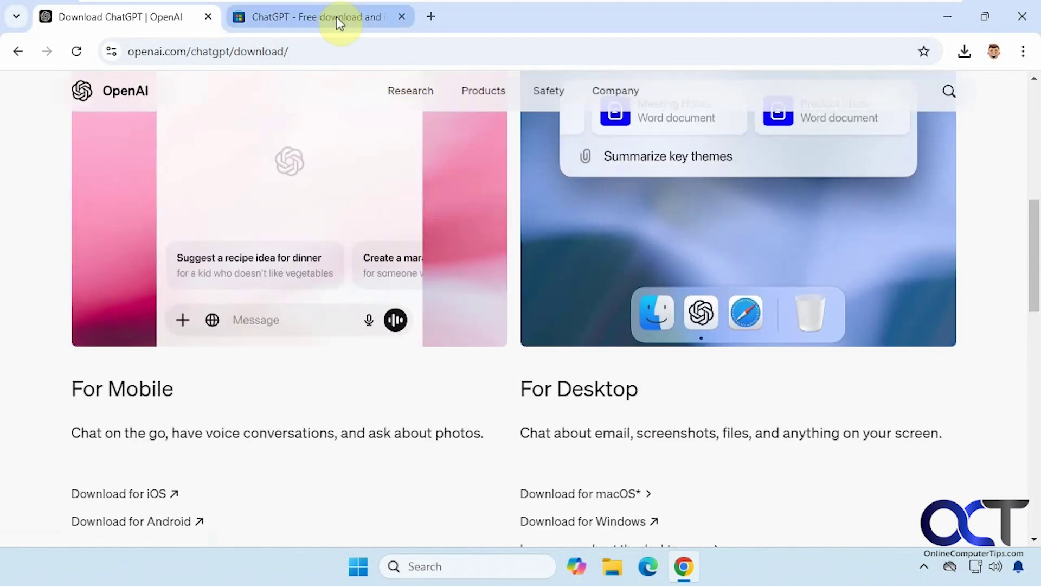
pyautogui.click(324, 16)
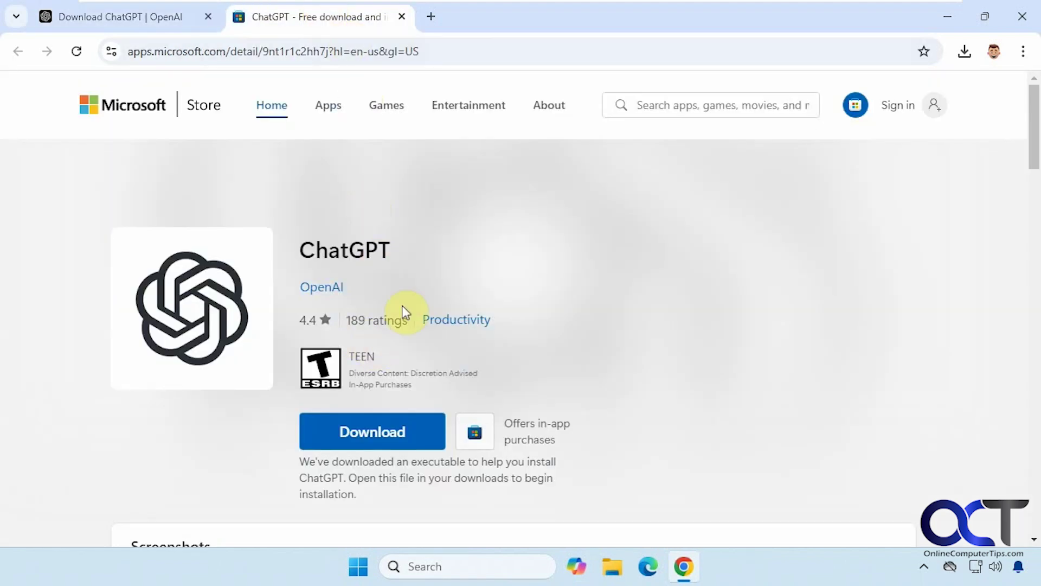
pyautogui.click(161, 24)
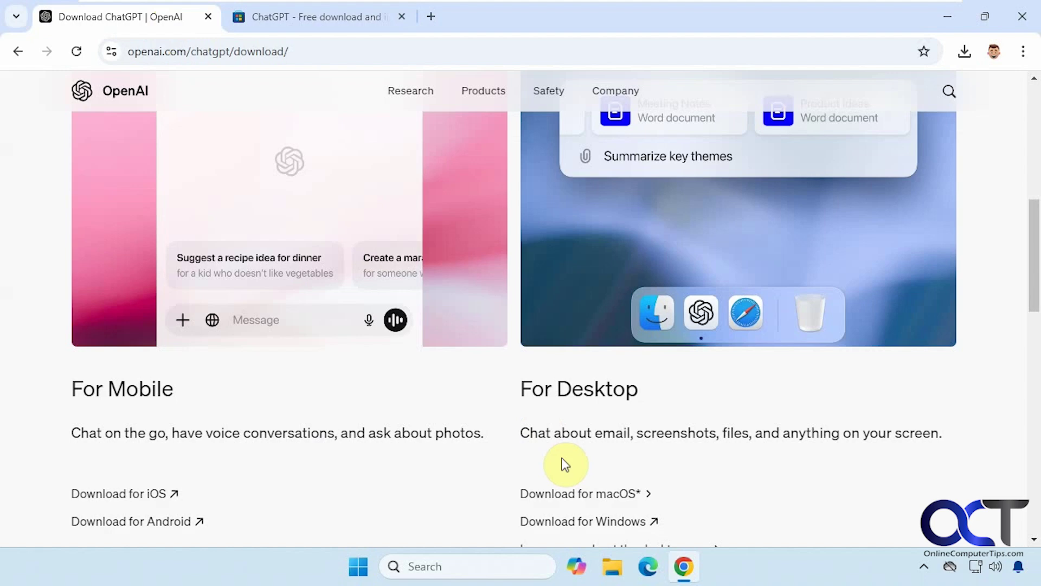
pyautogui.click(325, 18)
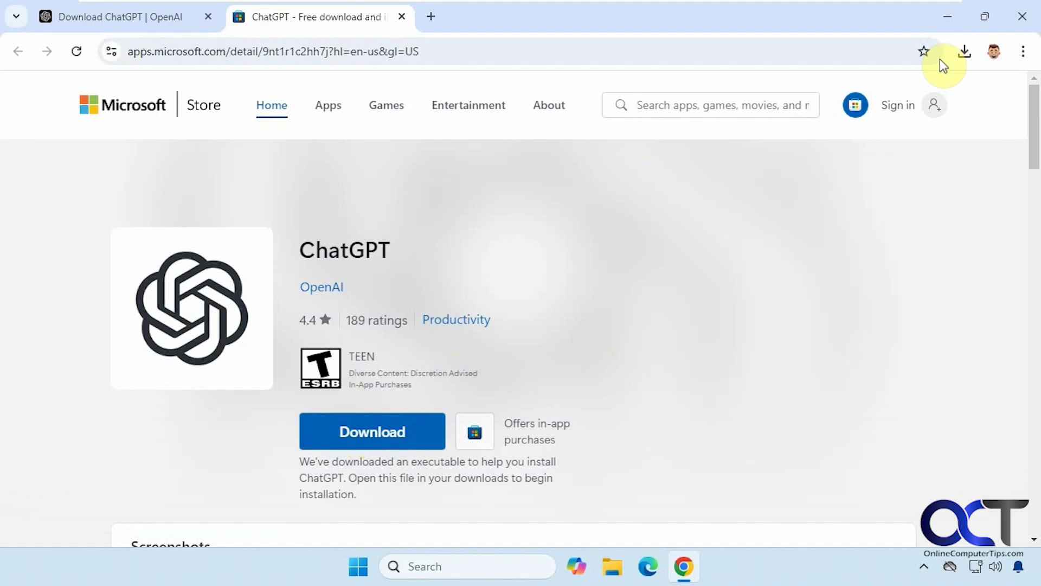
# Minimize Chrome and launch the newly installed ChatGPT app from the Start menu's Recommended list.
pyautogui.click(947, 17)
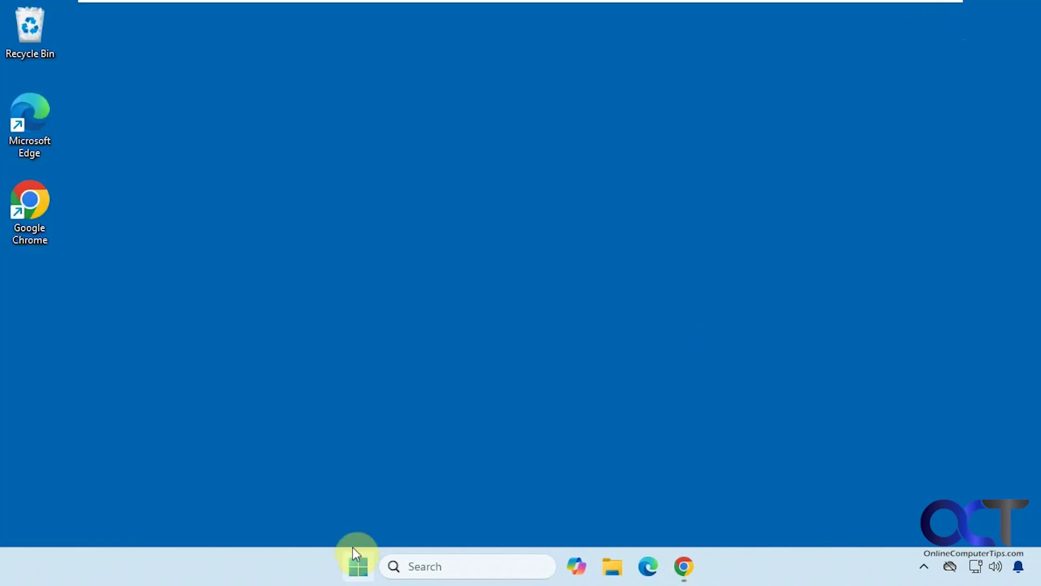
pyautogui.click(357, 564)
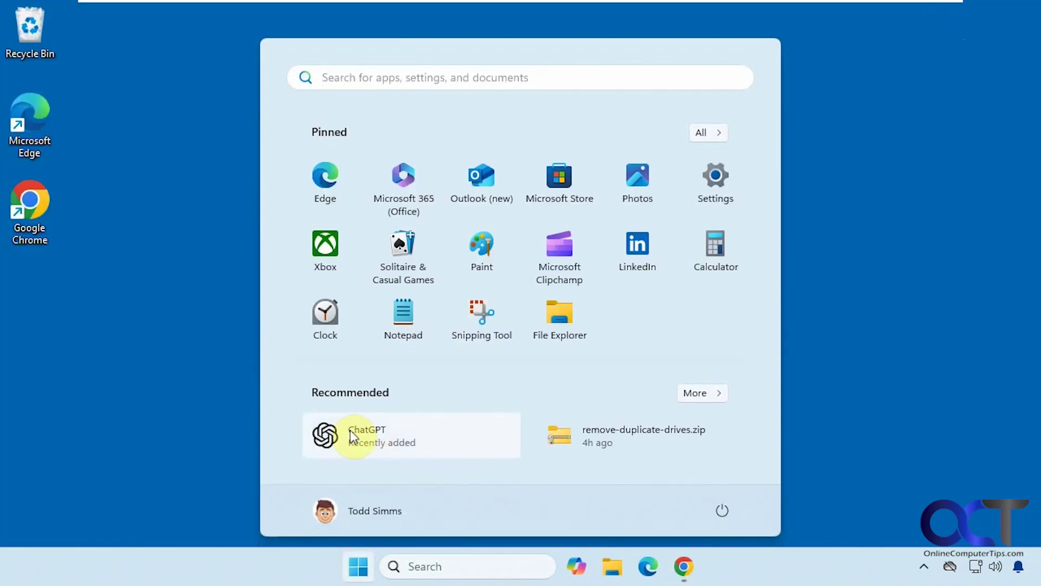
pyautogui.click(194, 403)
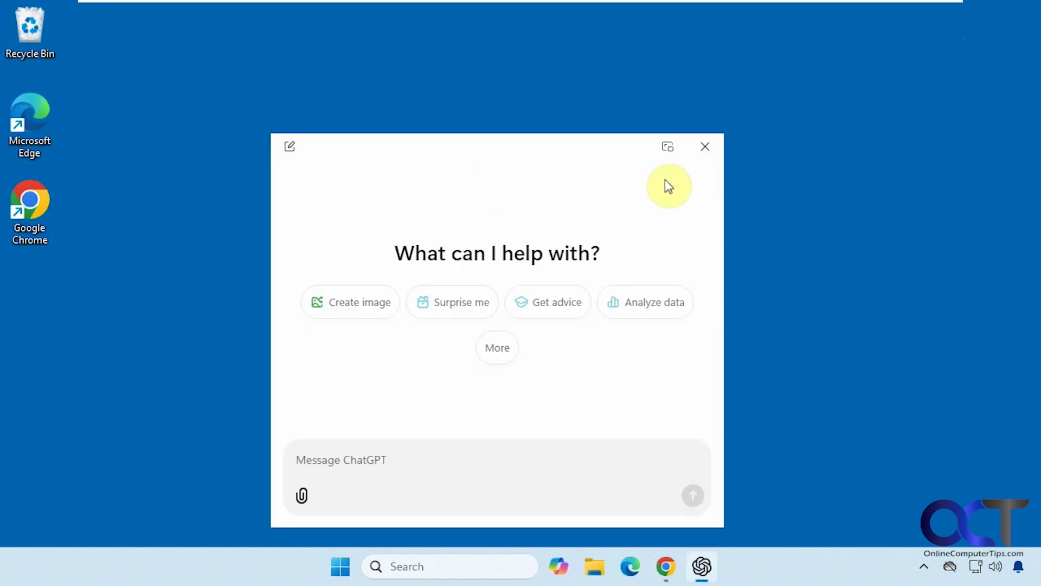
# Expand ChatGPT into its main window, reveal more prompt suggestions and look over the model list.
pyautogui.click(668, 147)
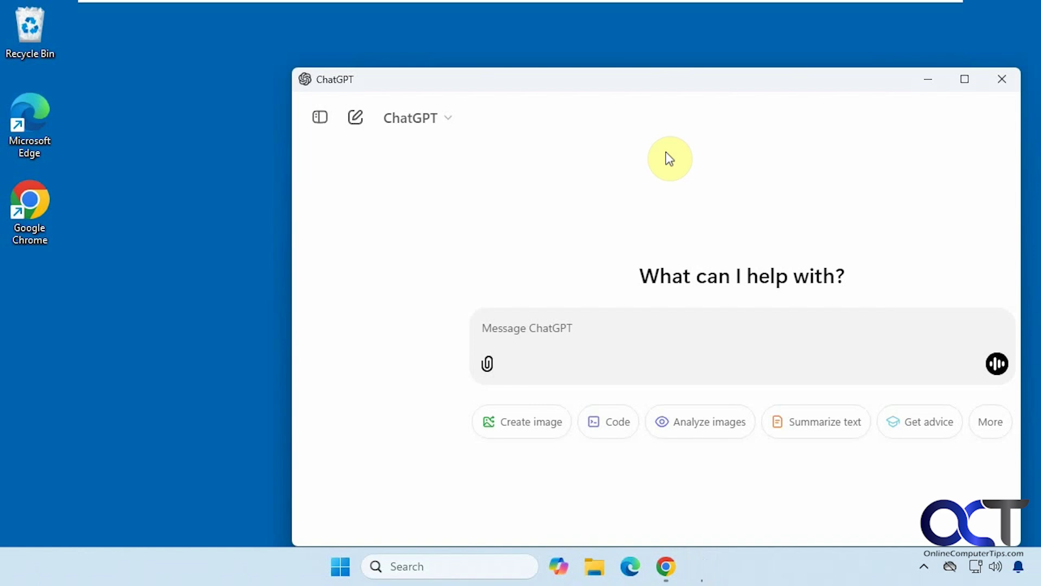
pyautogui.moveTo(628, 86); pyautogui.dragTo(607, 81)
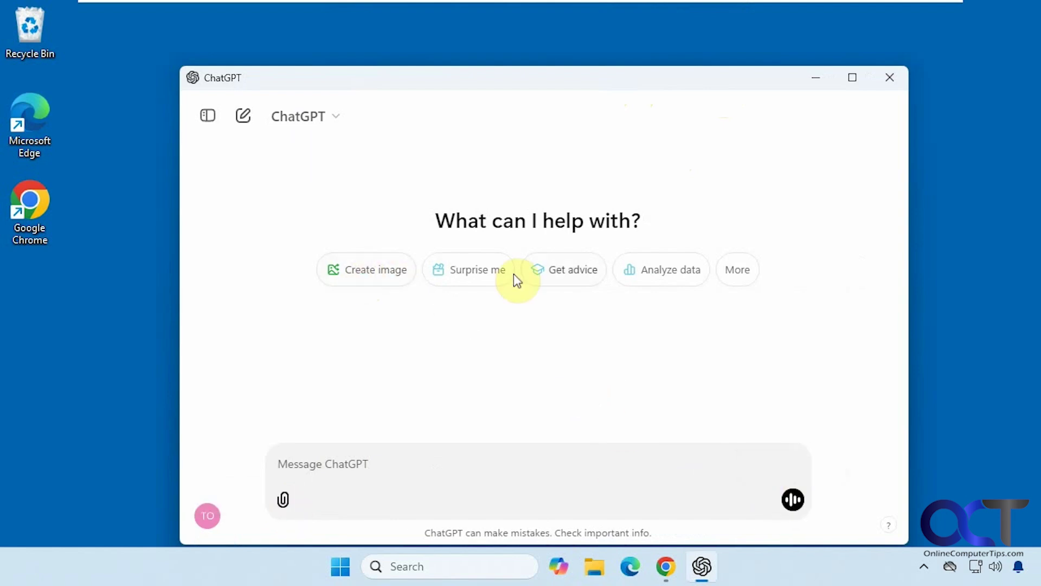
pyautogui.click(736, 271)
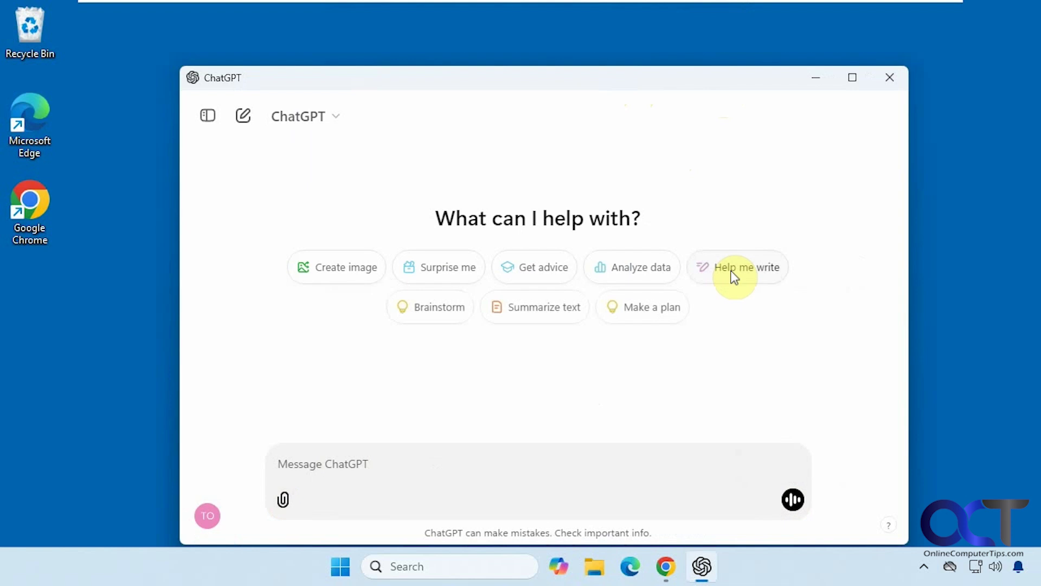
pyautogui.click(338, 118)
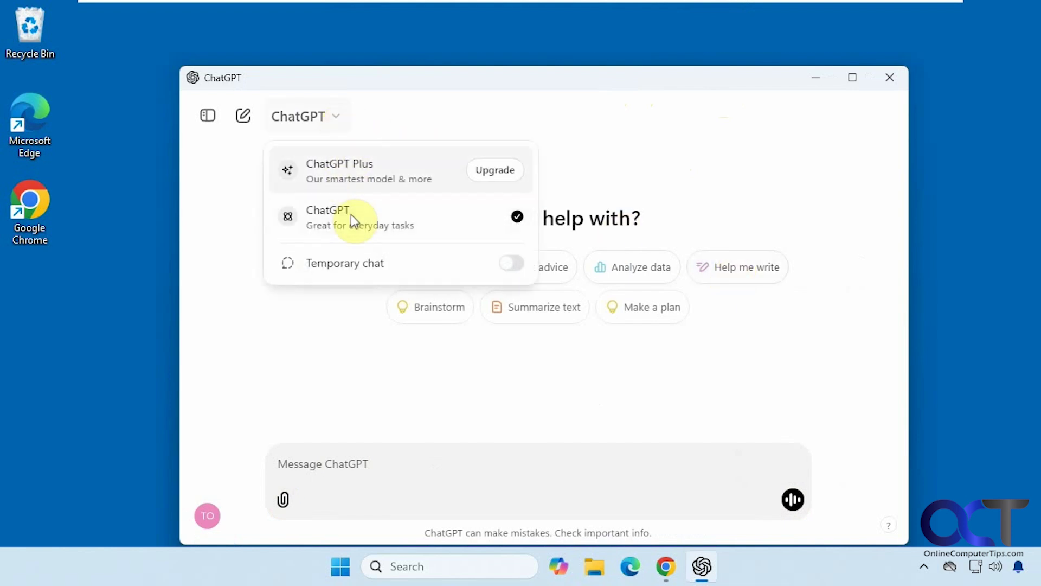
pyautogui.click(408, 130)
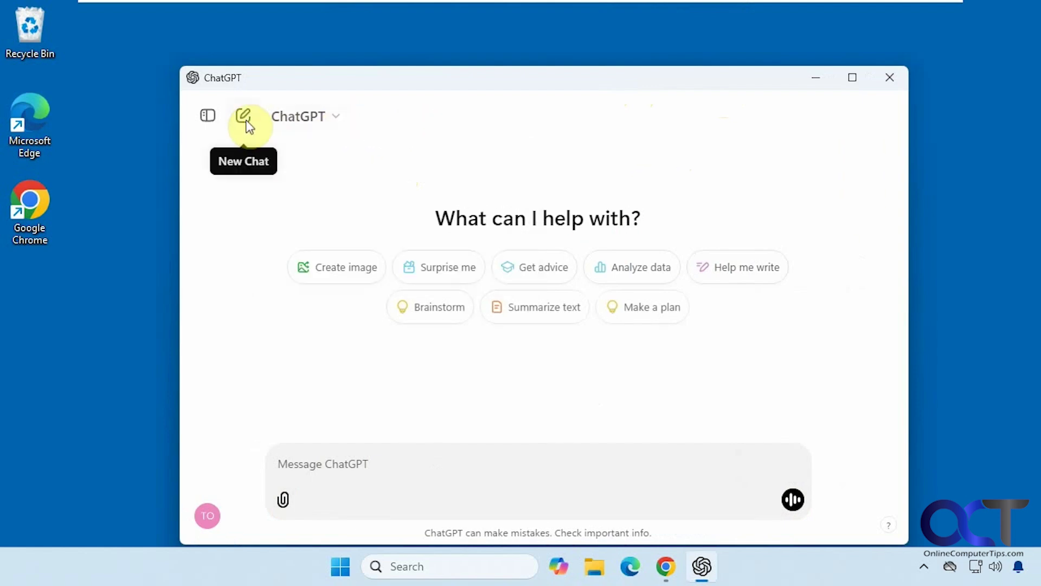
# Show recent chats, glance at Customize ChatGPT without changes, and reopen the account menu.
pyautogui.click(210, 123)
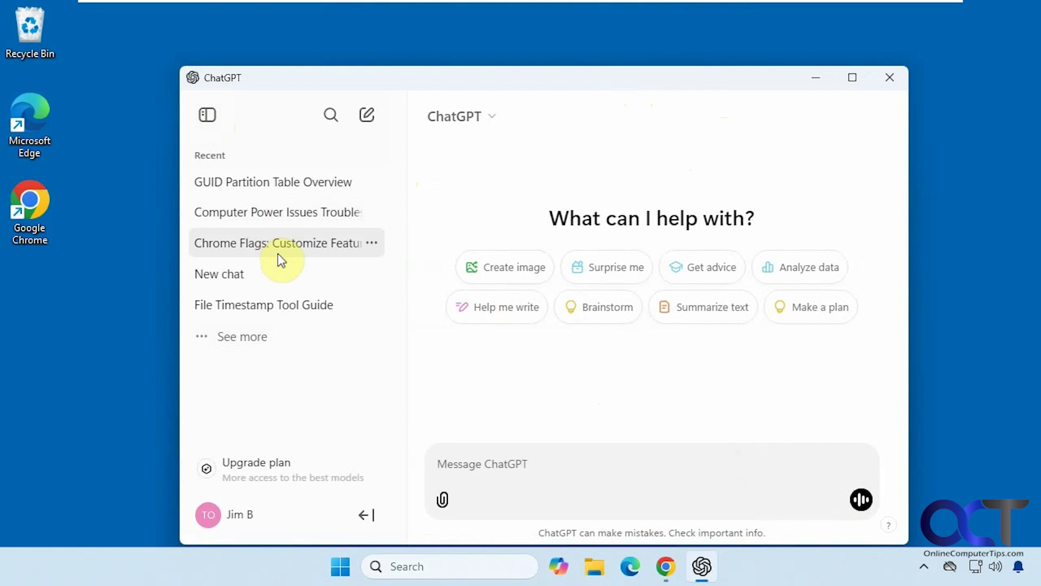
pyautogui.click(205, 516)
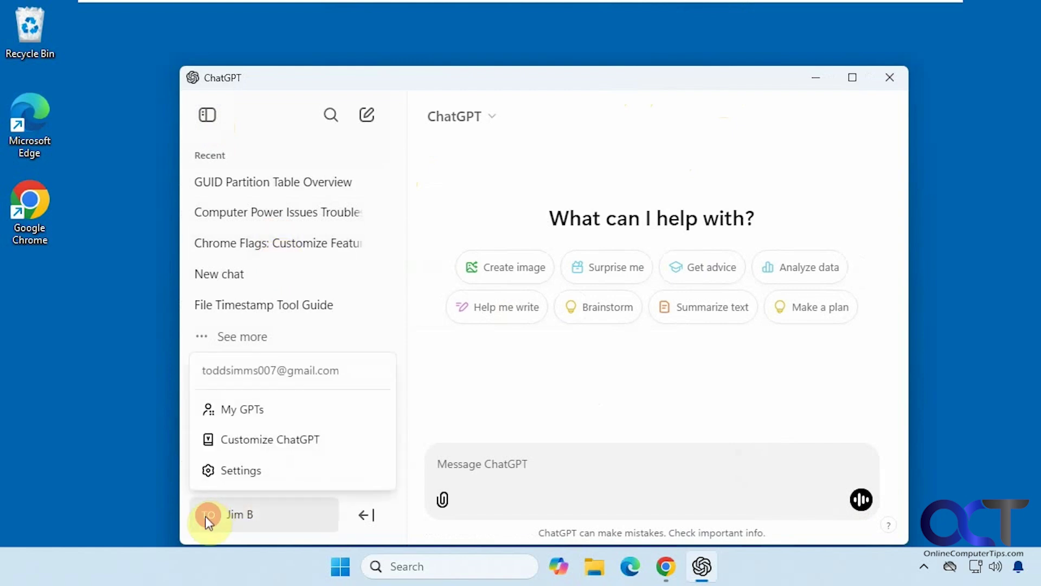
pyautogui.click(252, 446)
pyautogui.click(655, 467)
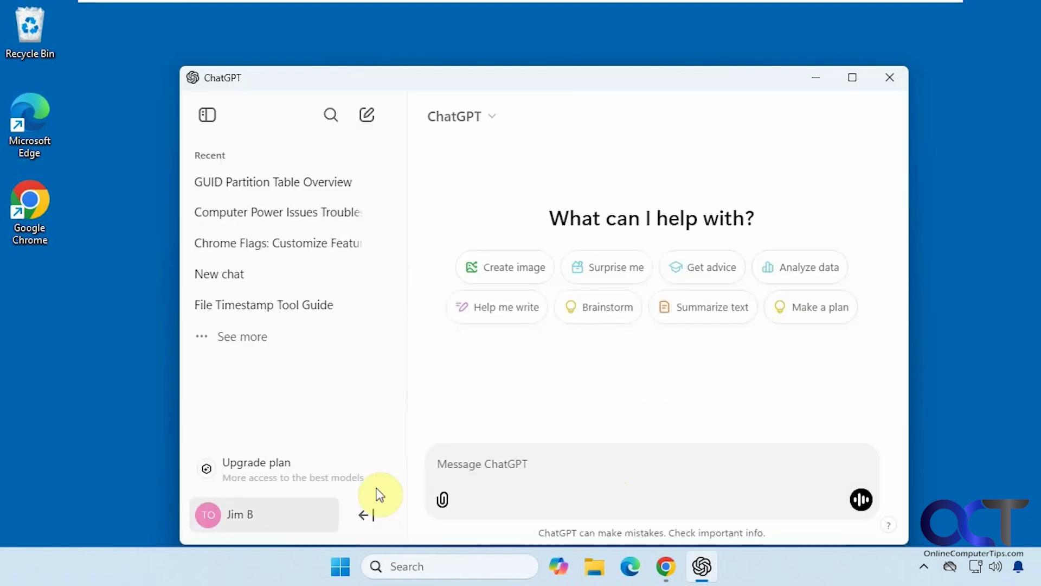
pyautogui.click(207, 509)
# Open Settings and browse the App, Personalization and Speech pages, keeping the System theme.
pyautogui.click(242, 480)
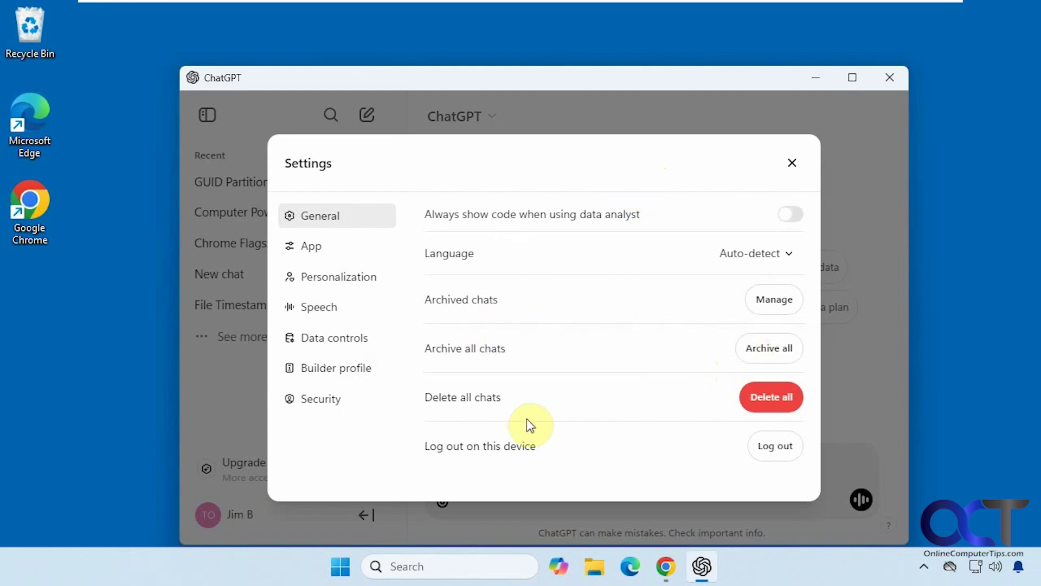
pyautogui.click(320, 249)
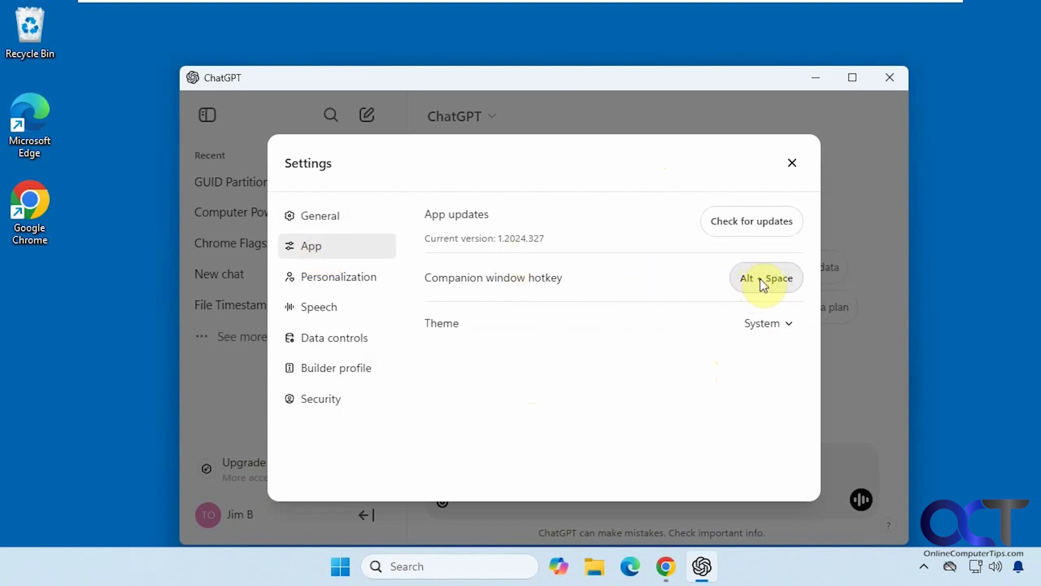
pyautogui.click(784, 325)
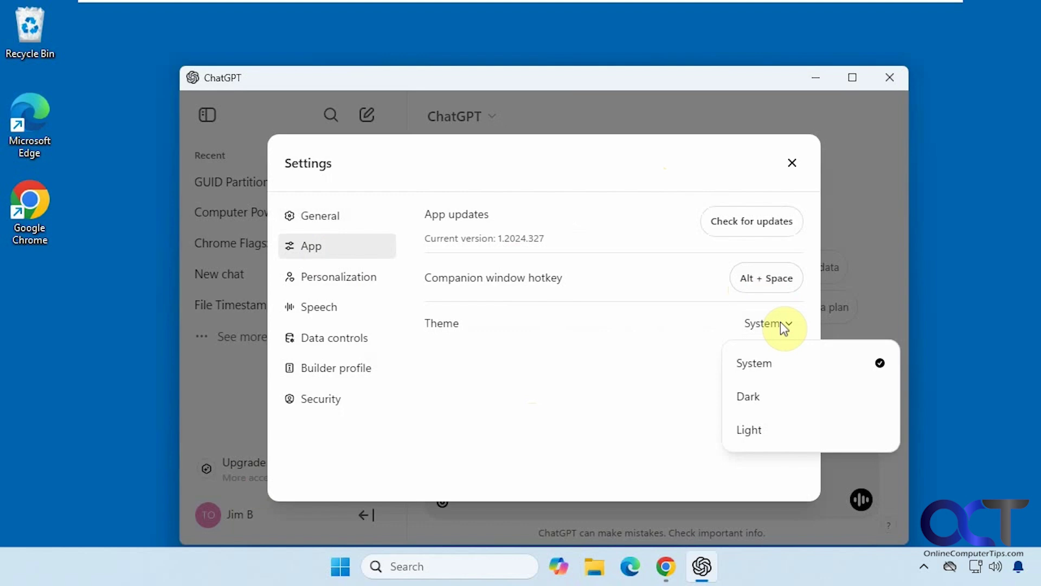
pyautogui.click(781, 323)
pyautogui.click(372, 280)
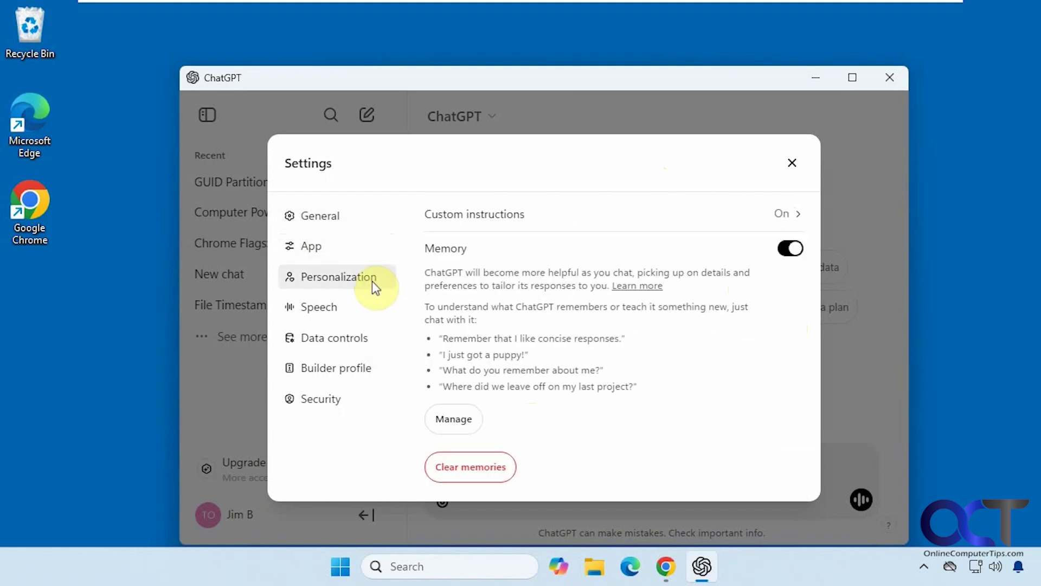
pyautogui.click(341, 310)
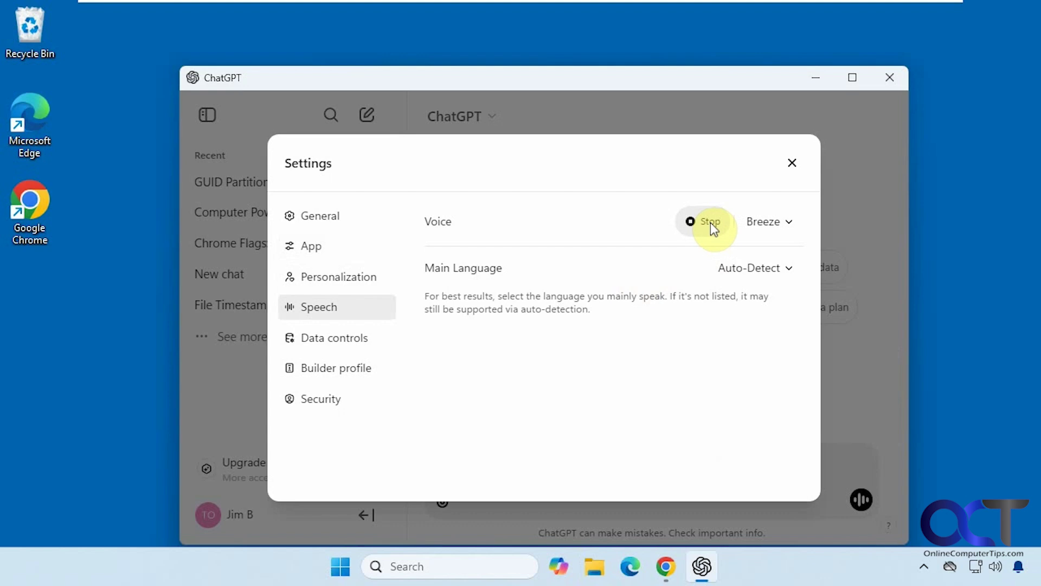
# Switch the voice from Breeze to Juniper and play its preview.
pyautogui.click(765, 221)
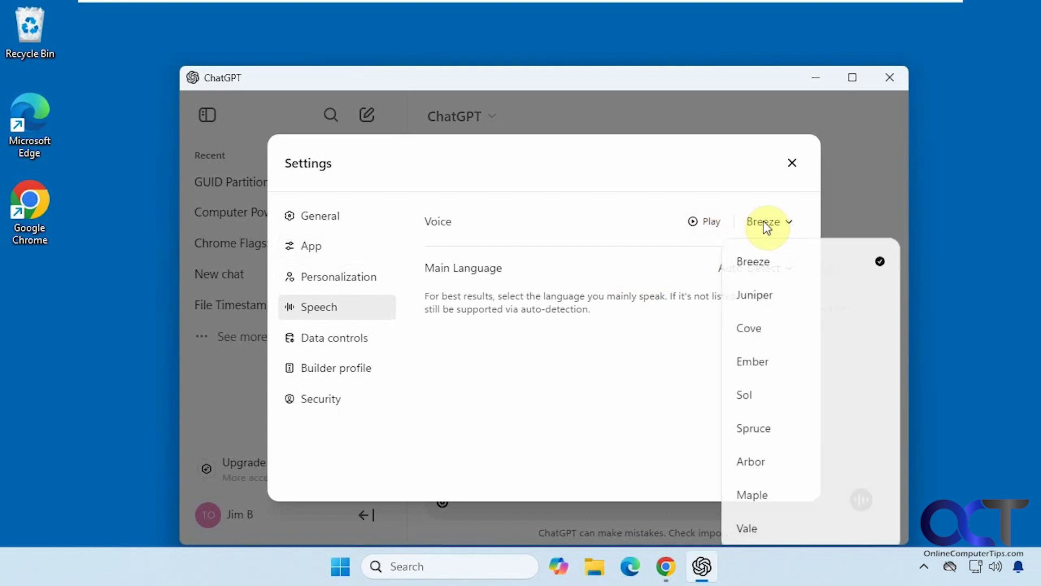
pyautogui.click(764, 262)
pyautogui.click(710, 222)
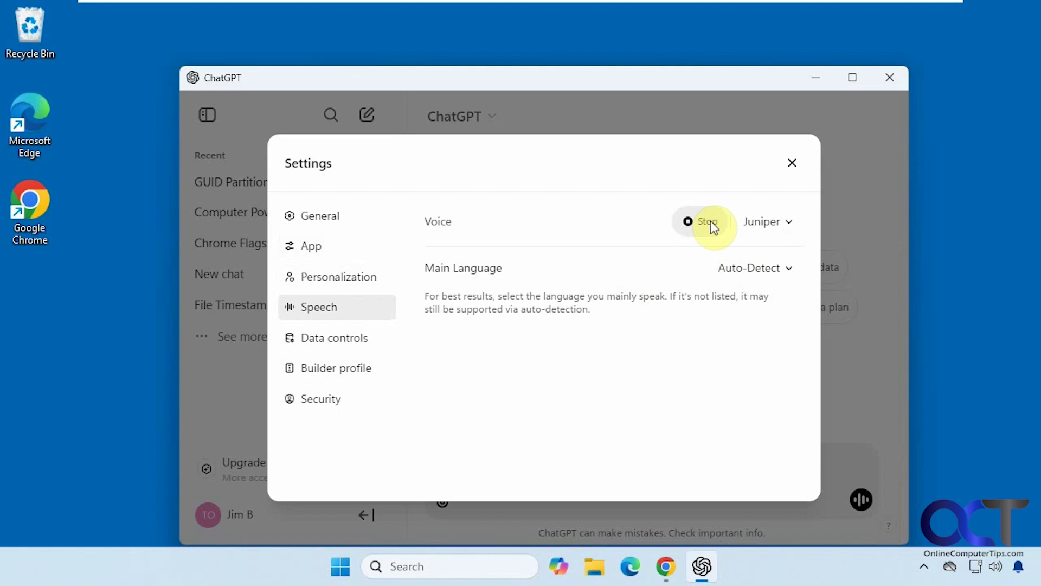
# Browse the Data controls, Builder profile and Security pages, then close Settings.
pyautogui.click(353, 338)
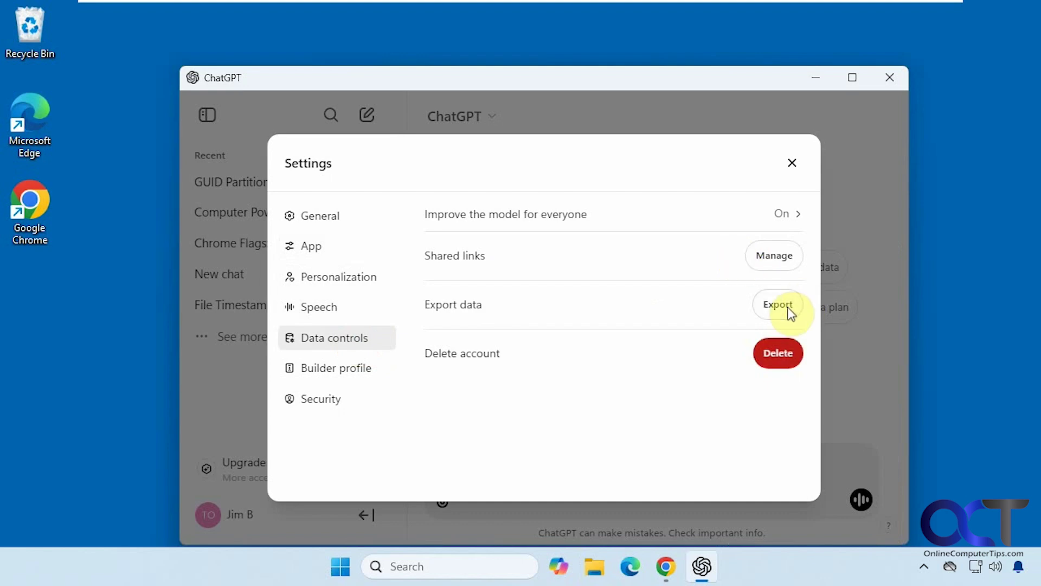
pyautogui.click(370, 368)
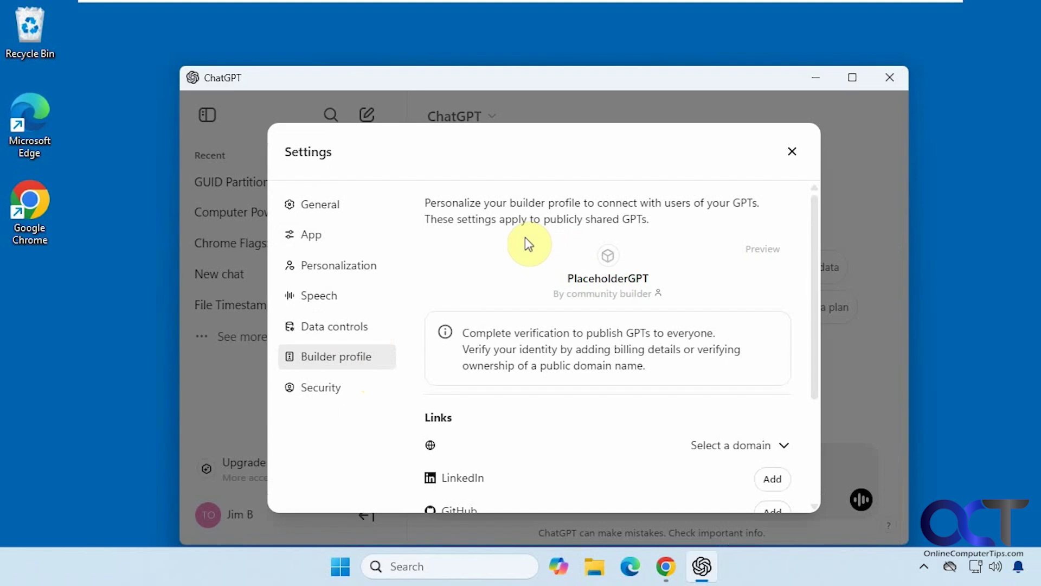
pyautogui.scroll(-3, 586, 288)
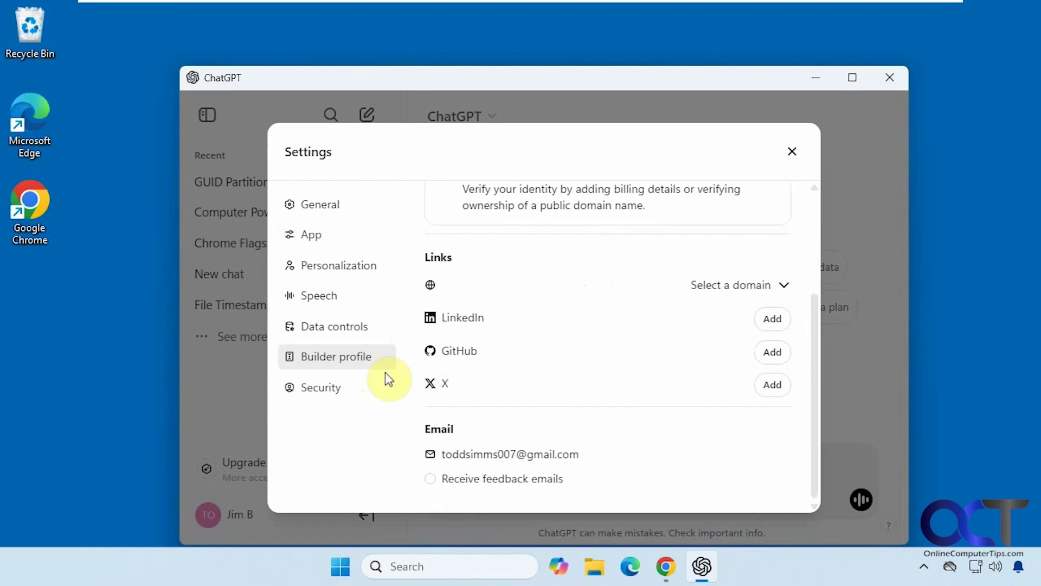
pyautogui.click(353, 397)
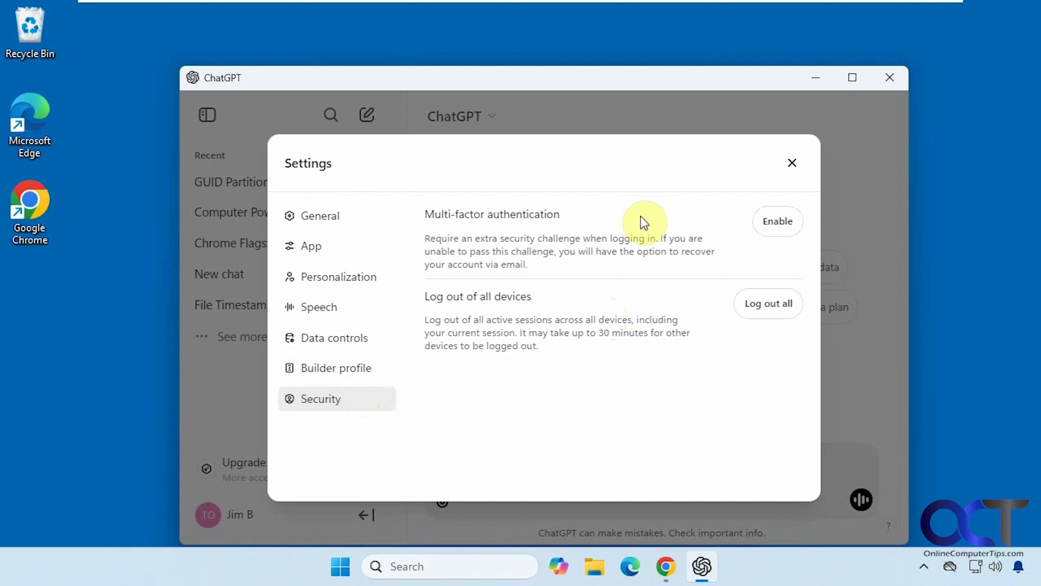
pyautogui.click(790, 164)
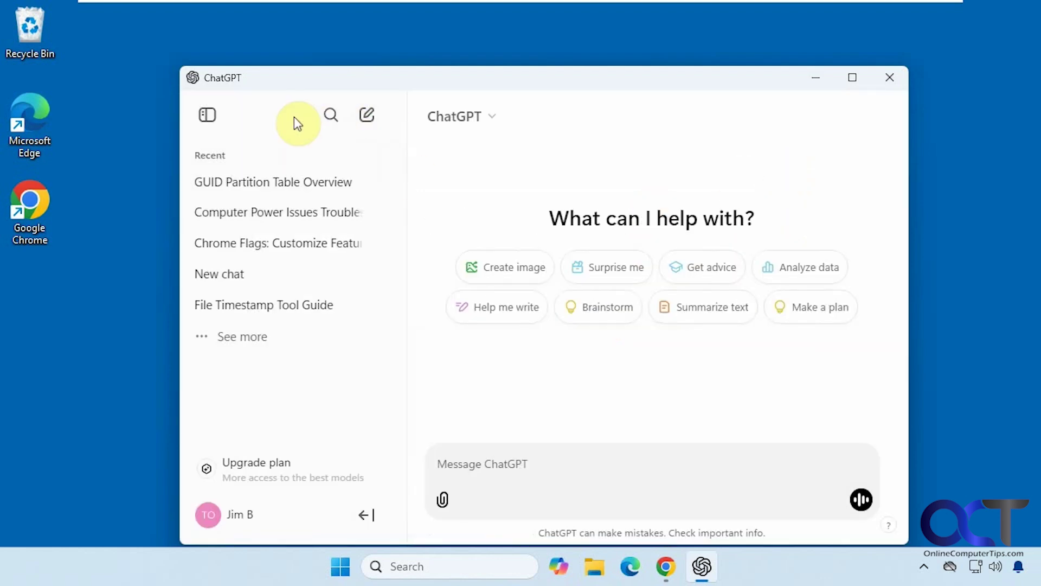
# Hide the sidebar and ask 'What is the best way to build a birdhouse?'.
pyautogui.click(208, 115)
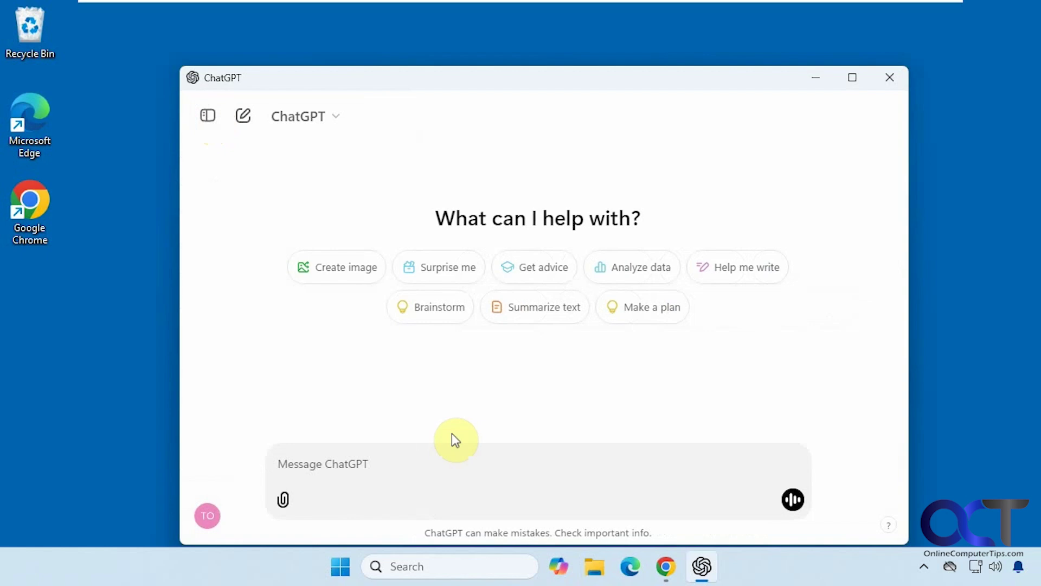
pyautogui.click(416, 480)
pyautogui.write('What is the best way to build a birdhouse?')
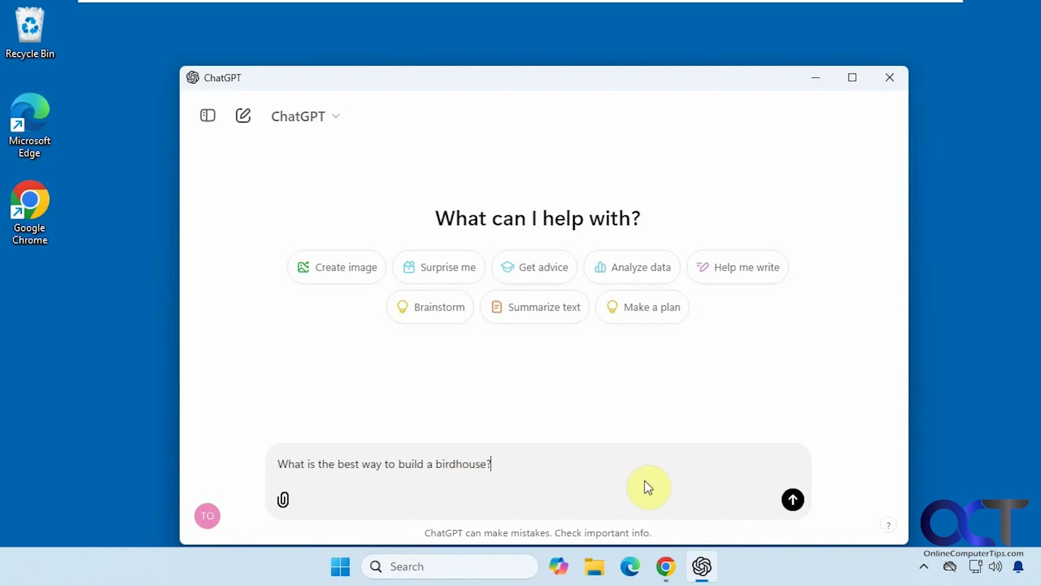
pyautogui.click(792, 499)
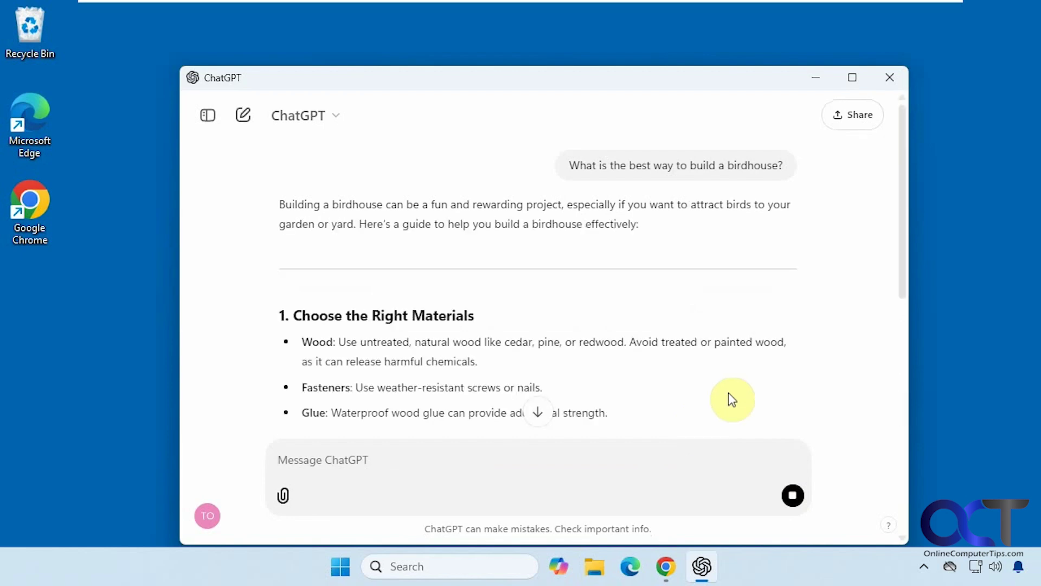
# Read through the step-by-step birdhouse guide and check the 4o model options without changing them.
pyautogui.scroll(-3, 905, 164)
pyautogui.moveTo(904, 213); pyautogui.dragTo(893, 466)
pyautogui.scroll(-5, 892, 464)
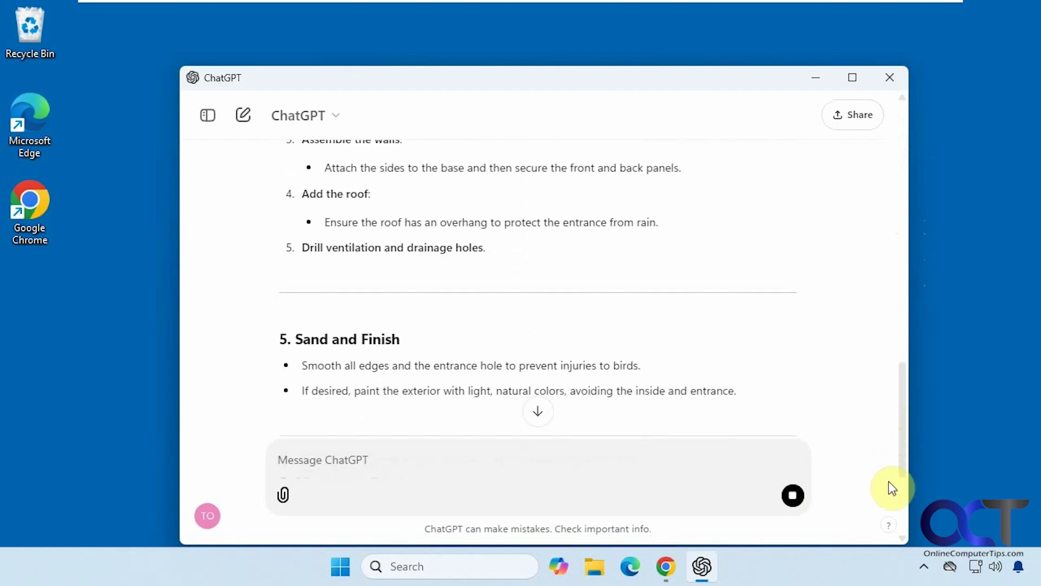
pyautogui.moveTo(904, 403); pyautogui.dragTo(902, 472)
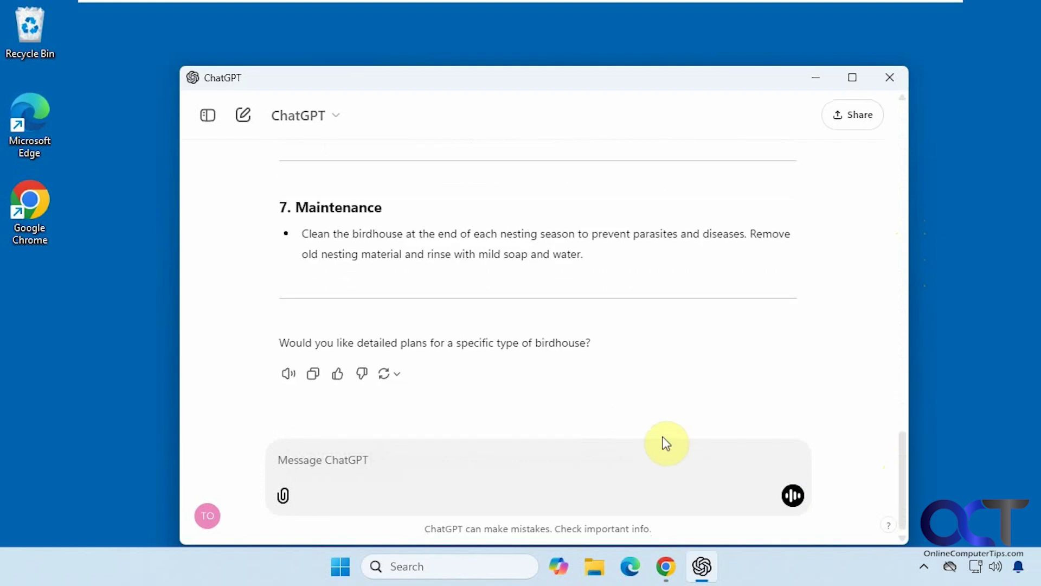
pyautogui.click(371, 459)
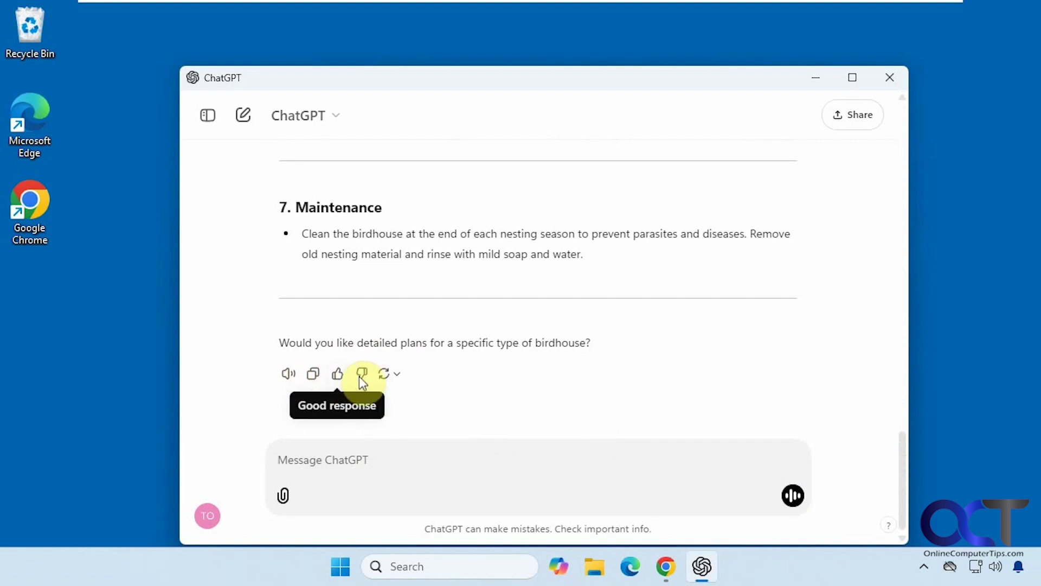
pyautogui.click(411, 379)
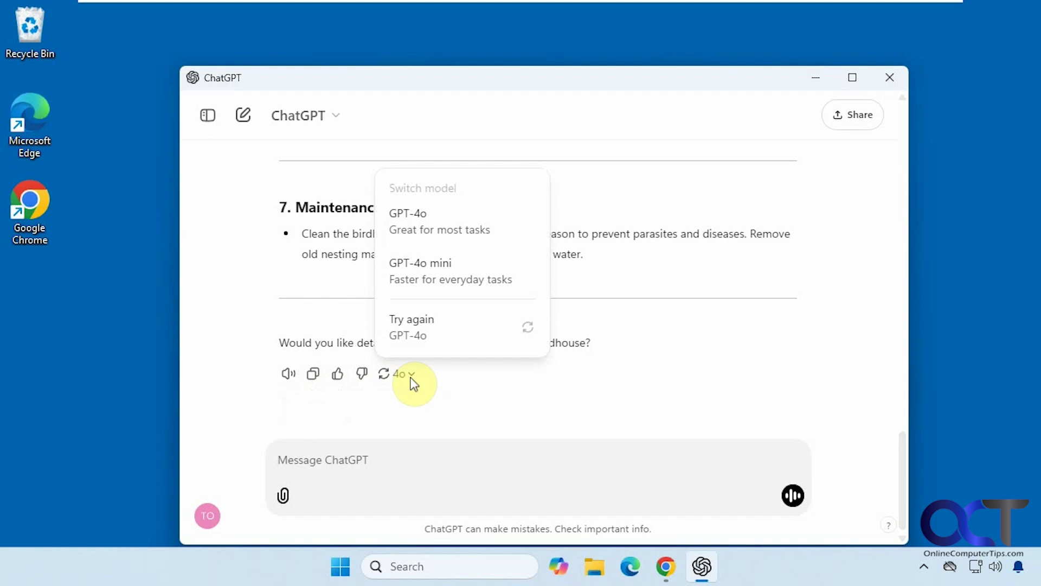
pyautogui.click(459, 403)
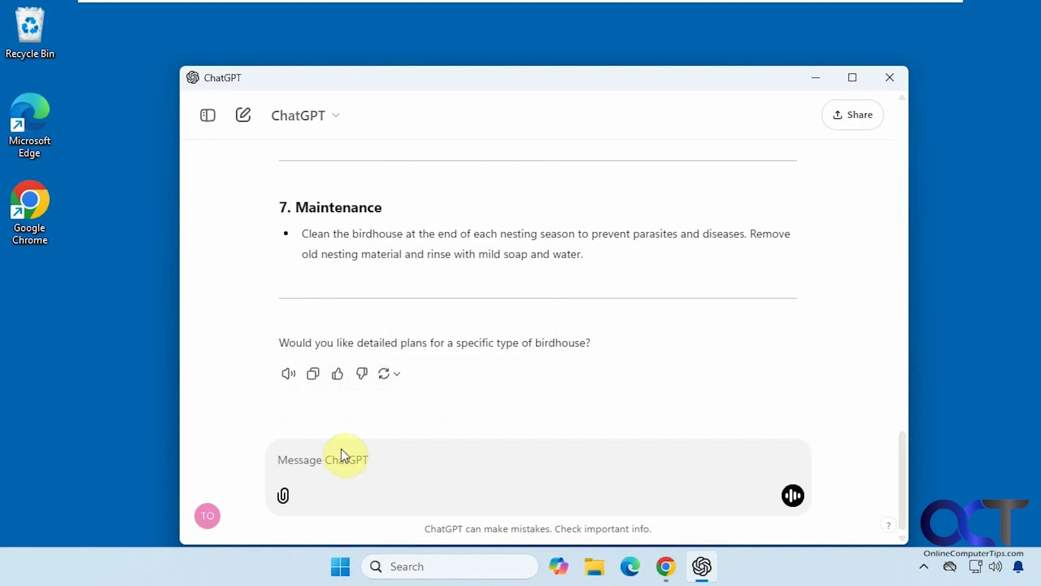
# Send a follow-up asking for more detail on materials, then scroll the wood-choices answer.
pyautogui.write('Give me more details about the materials needed.')
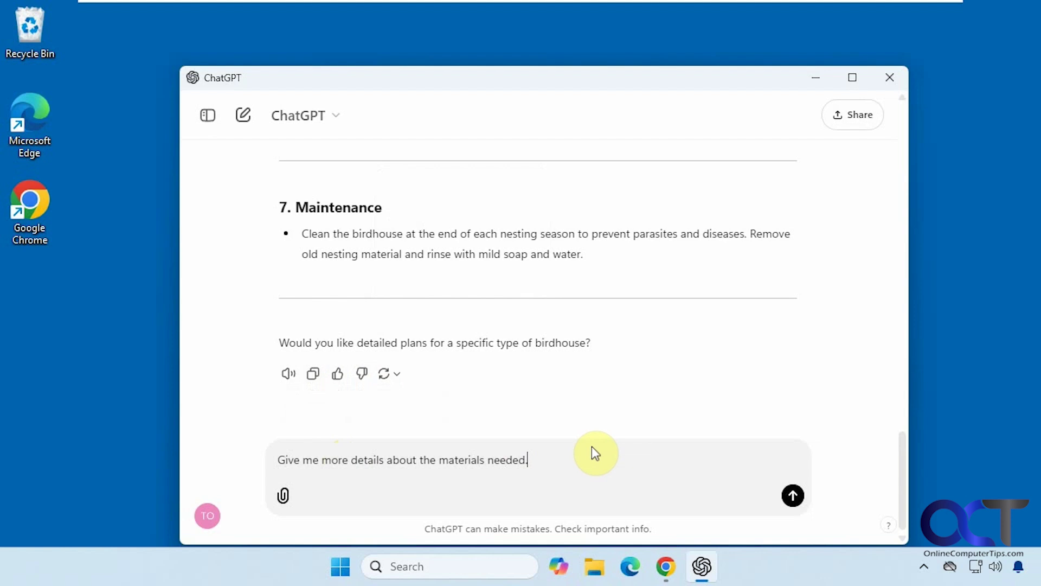
pyautogui.click(793, 495)
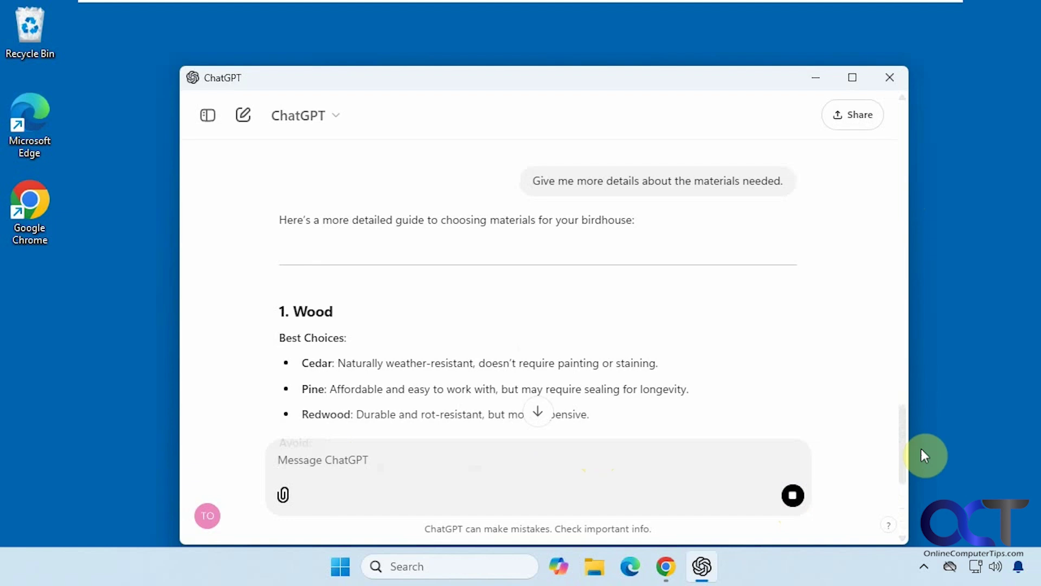
pyautogui.scroll(-3, 902, 442)
pyautogui.scroll(-3, 899, 445)
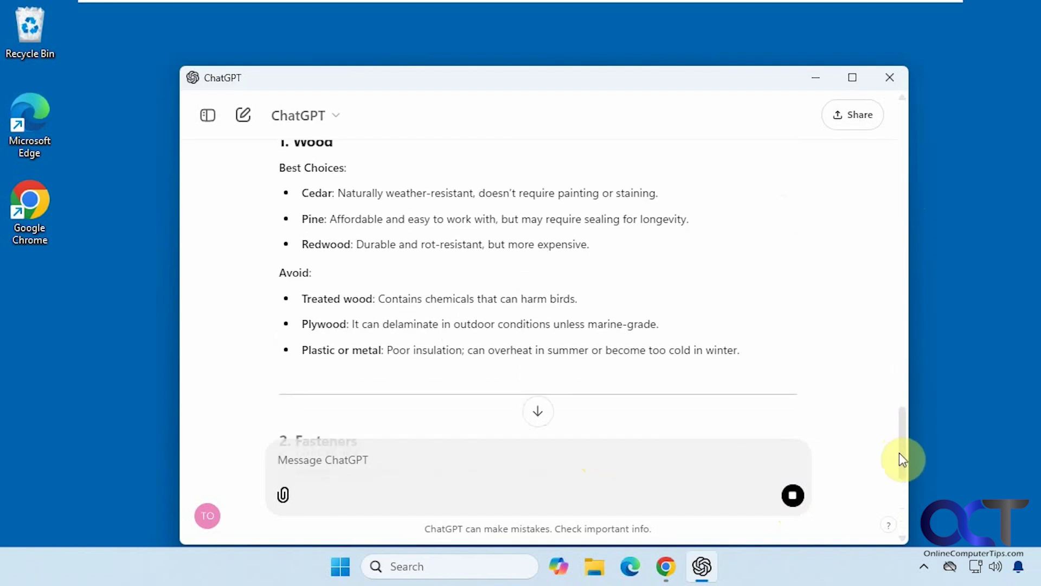
pyautogui.scroll(3, 900, 450)
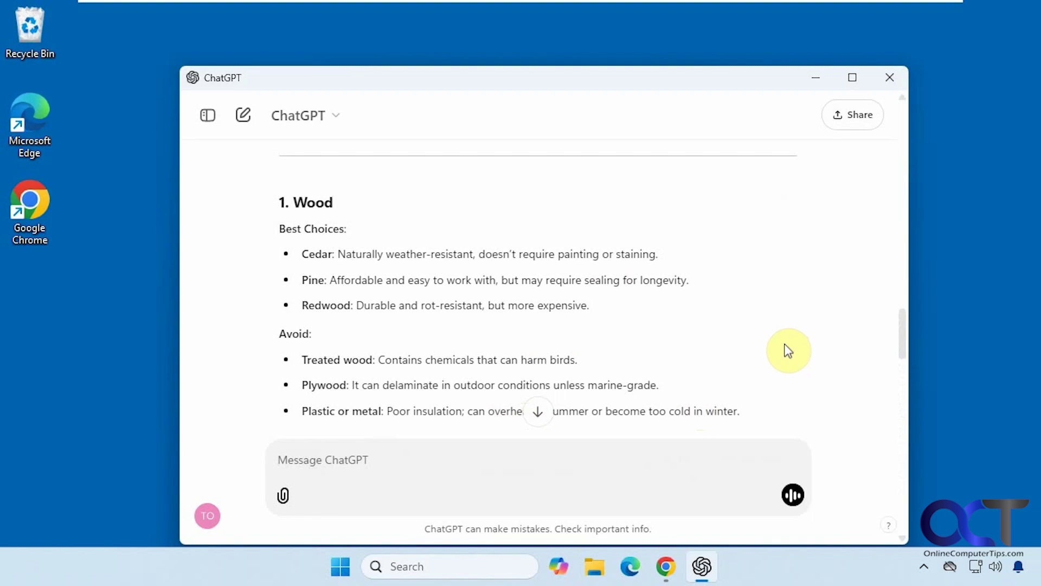
# Bring Chrome forward on the 'Download ChatGPT | OpenAI' tab.
pyautogui.click(666, 566)
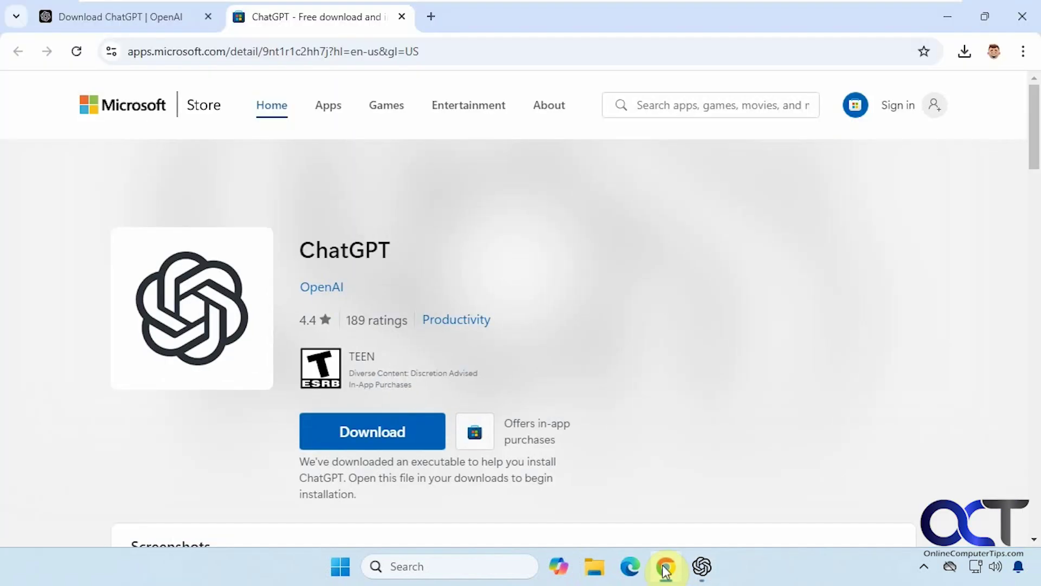
pyautogui.click(156, 24)
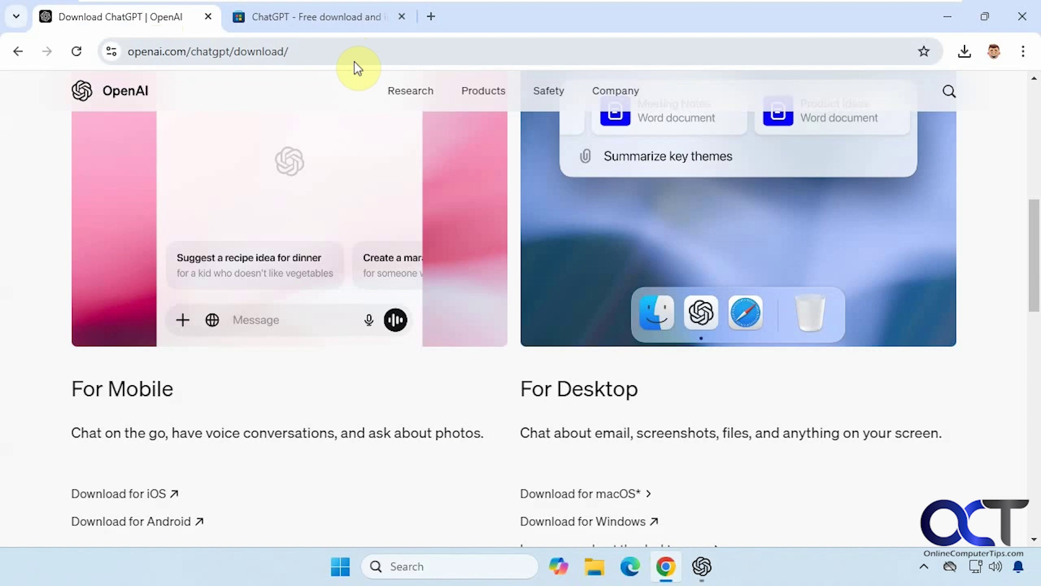